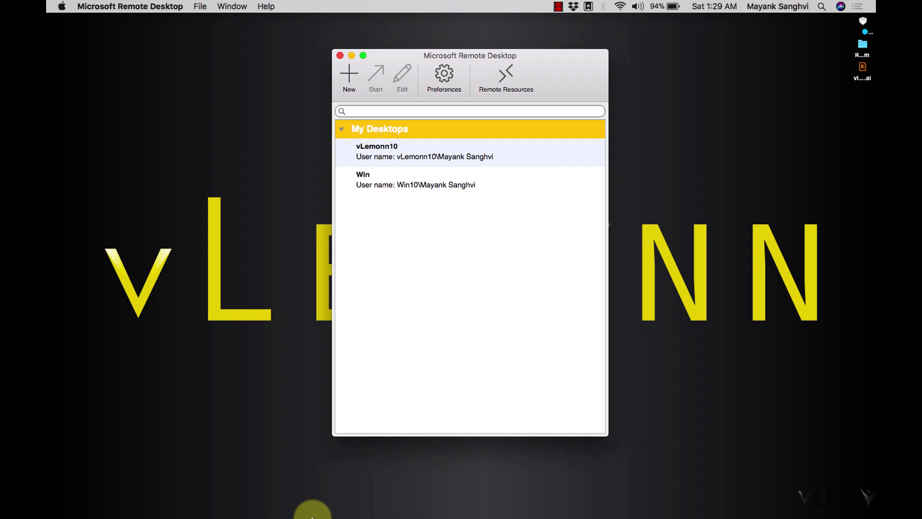
# Search the App Store for 'Microsoft Remote Dekstop'.
pyautogui.moveTo(305, 507)
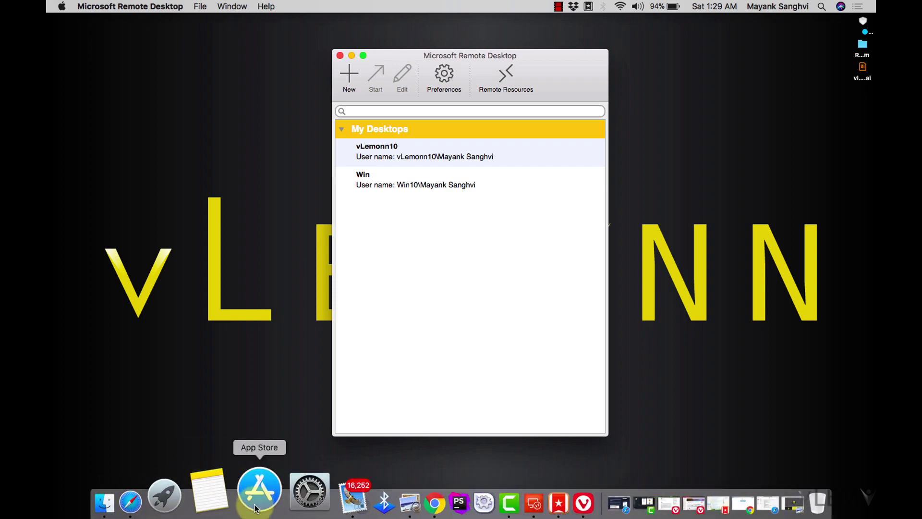
pyautogui.click(258, 494)
pyautogui.write('Micr')
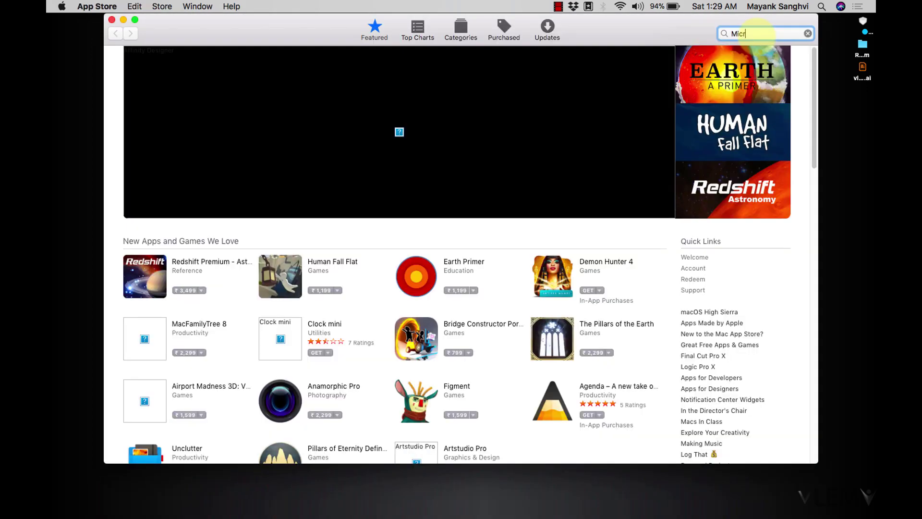
pyautogui.write('osoft Remote Dekst')
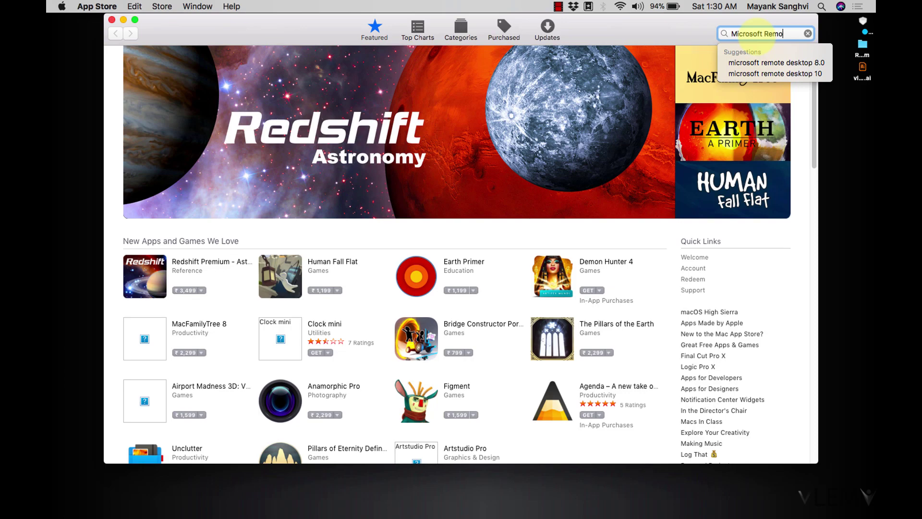
pyautogui.write('op')
pyautogui.press('Return')
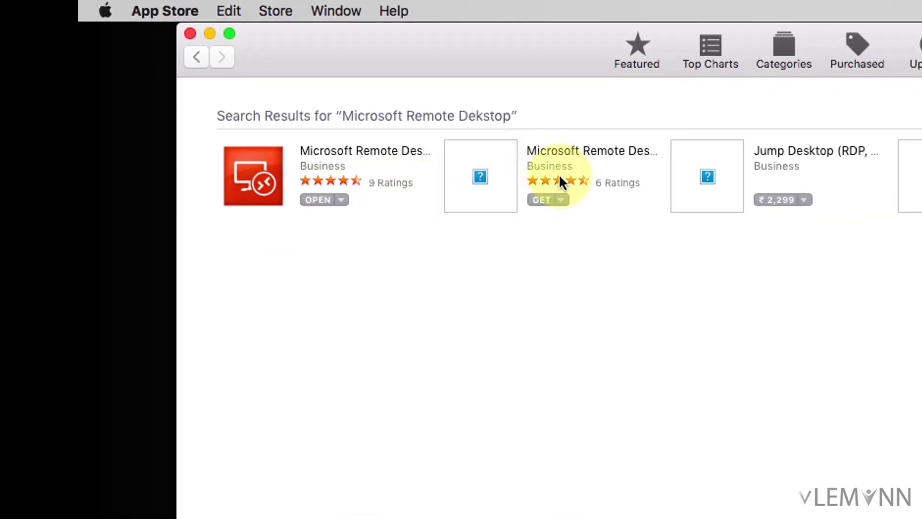
# Get and install the second Microsoft Remote Desktop listing from the results.
pyautogui.click(560, 199)
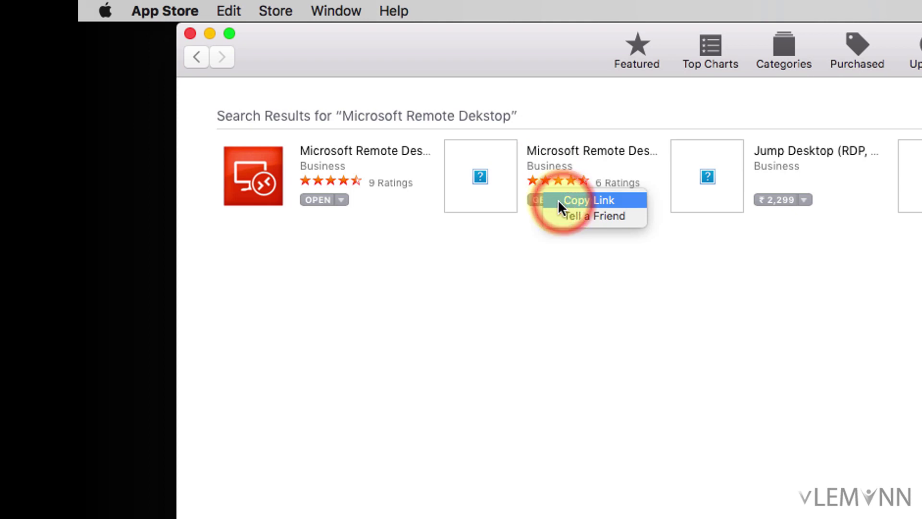
pyautogui.click(534, 216)
pyautogui.click(538, 202)
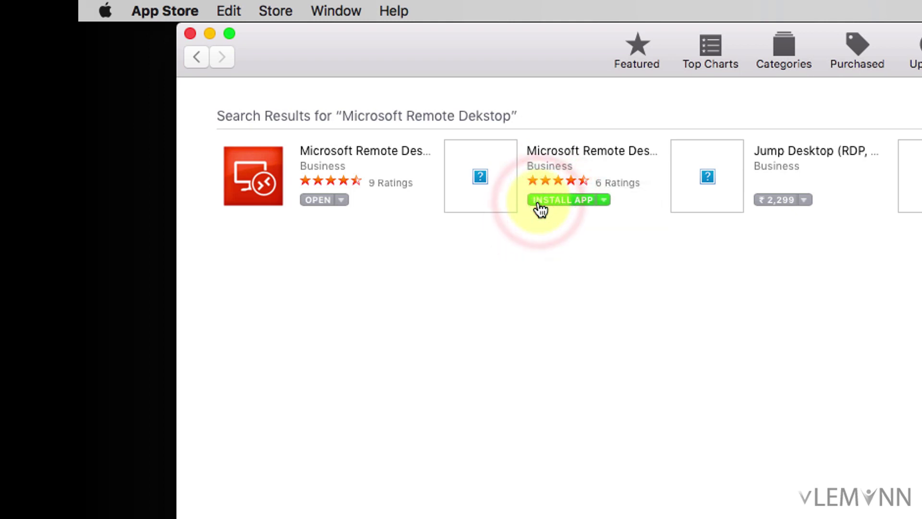
pyautogui.click(546, 200)
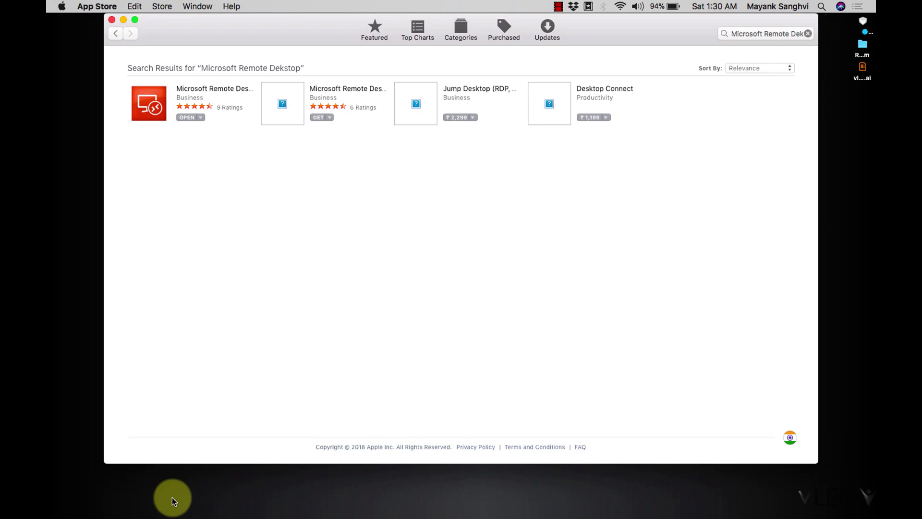
# Launch Microsoft Remote Desktop from the Launchpad app grid.
pyautogui.moveTo(183, 517)
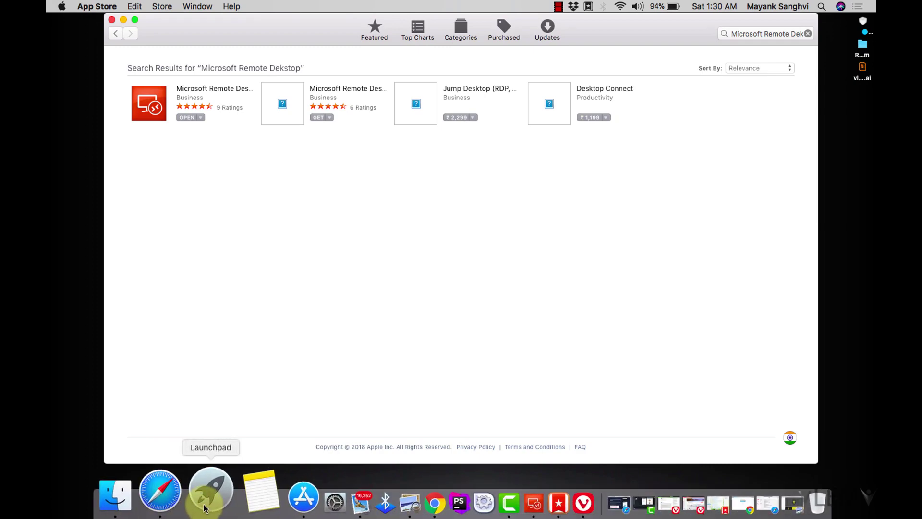
pyautogui.click(204, 506)
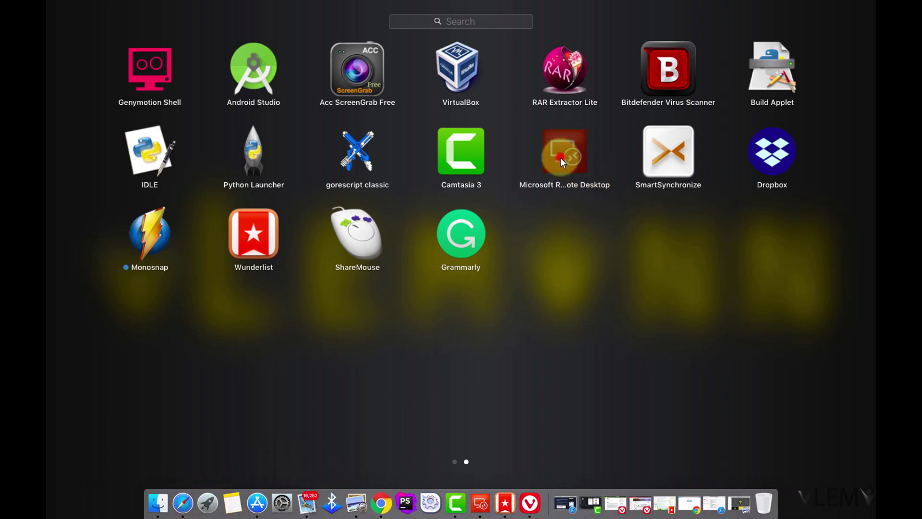
pyautogui.click(560, 158)
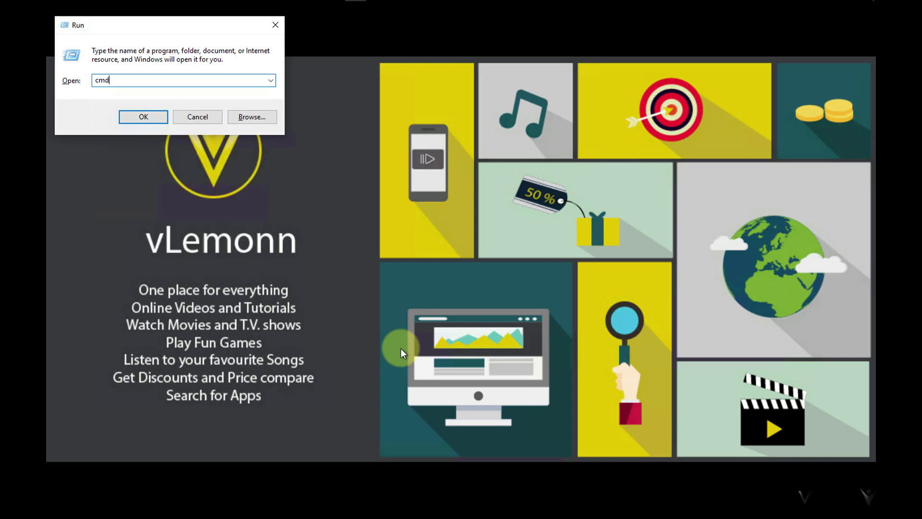
# Run ipconfig in Command Prompt and highlight the Wi-Fi IPv4 address 192.168.1.6.
pyautogui.press('Return')
pyautogui.write('ipconfig')
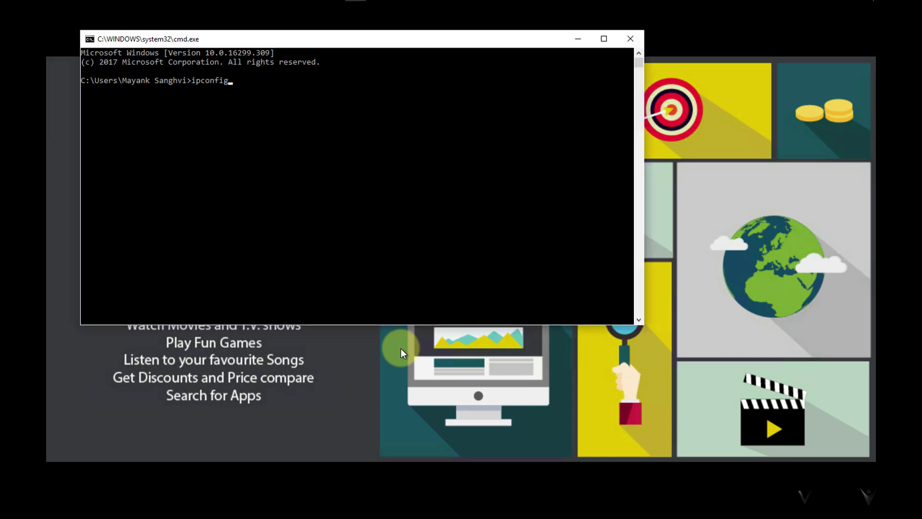
pyautogui.press('Return')
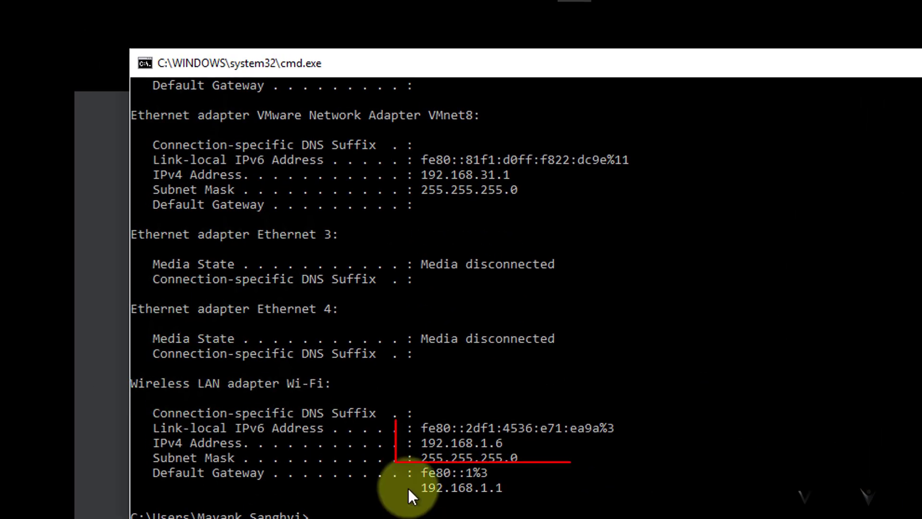
pyautogui.moveTo(421, 442); pyautogui.dragTo(503, 443)
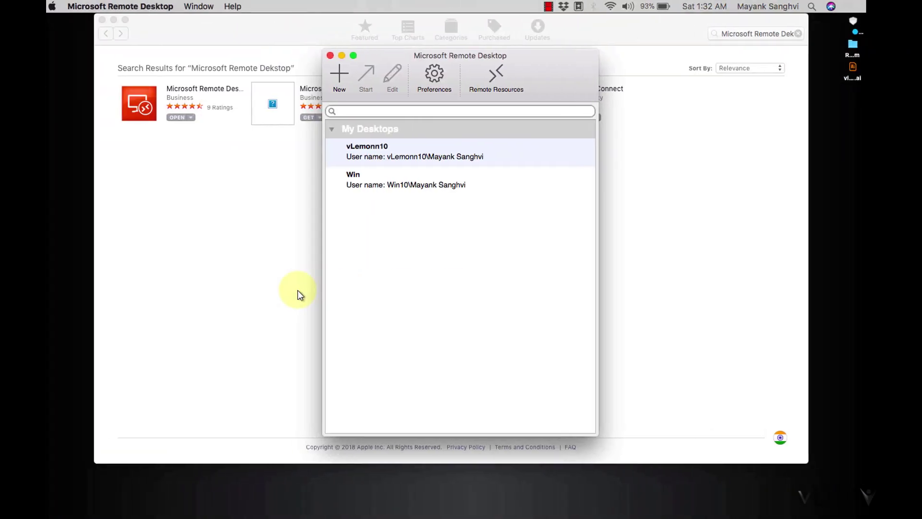
# Create connection vLemonn2 to PC 192.168.1.6, entering the account's user name and password.
pyautogui.click(364, 276)
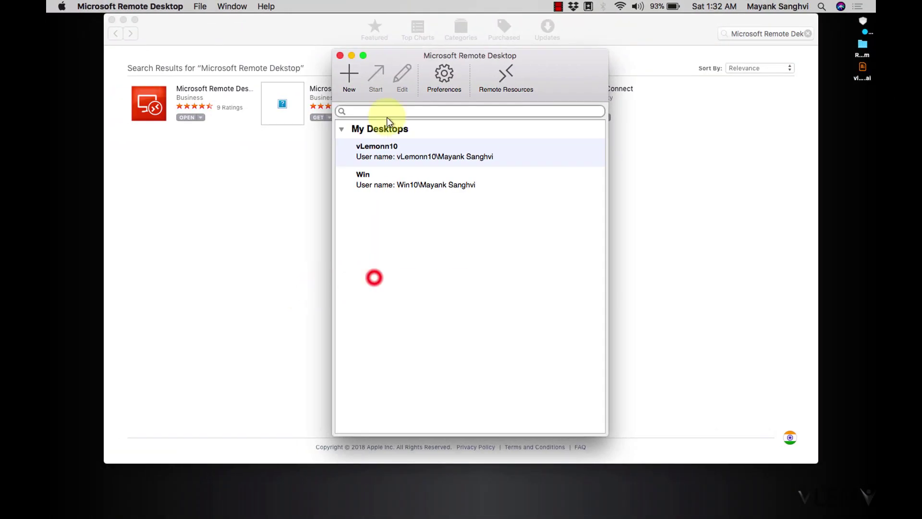
pyautogui.click(353, 65)
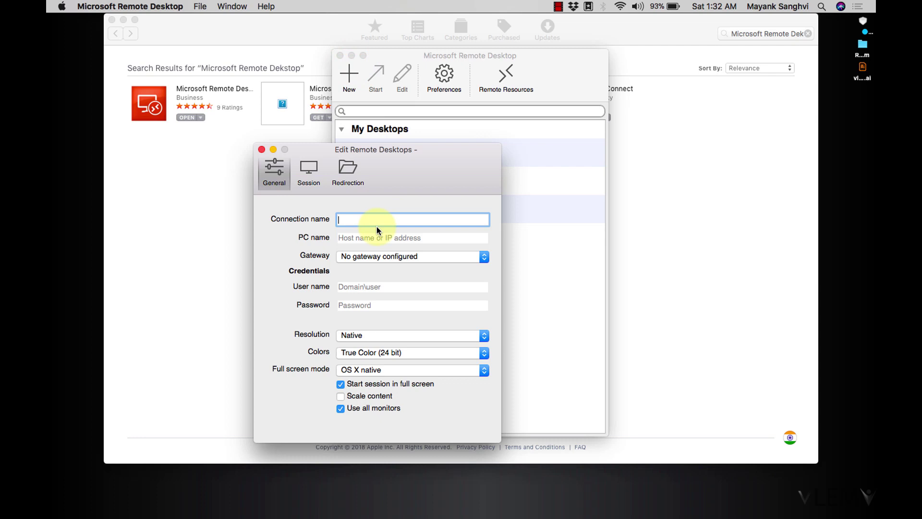
pyautogui.write('vLemonn2')
pyautogui.click(372, 239)
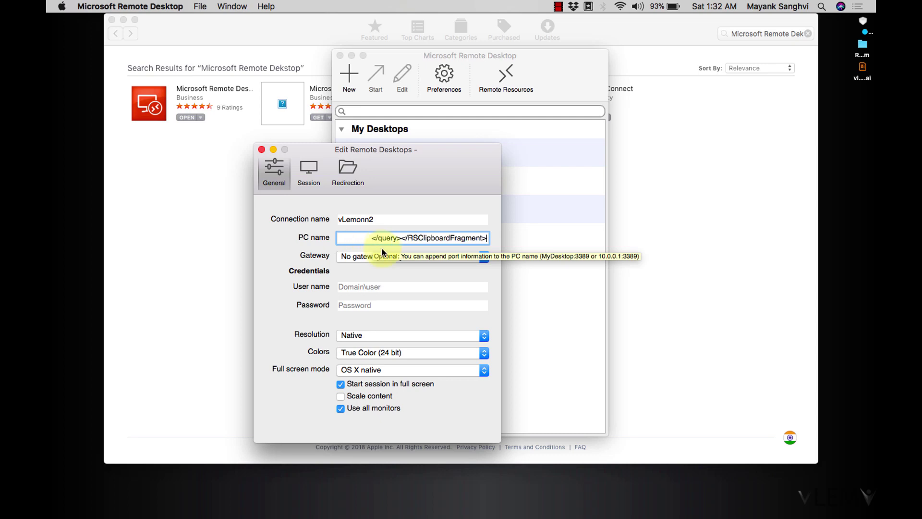
pyautogui.write('1')
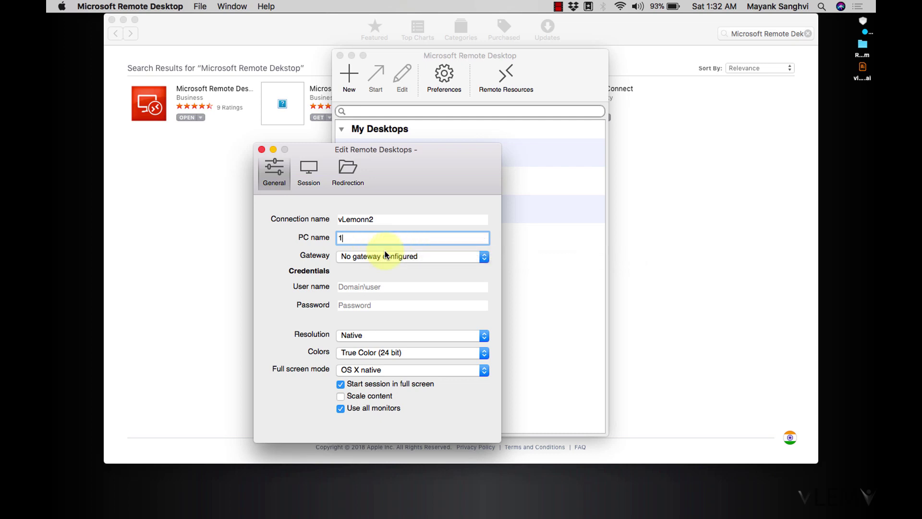
pyautogui.write('92.168.1.6')
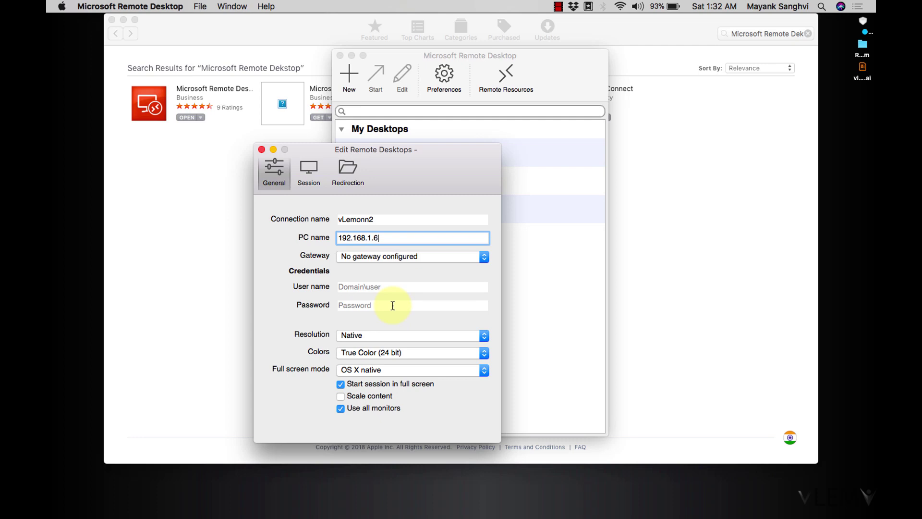
pyautogui.click(384, 286)
pyautogui.write('vLemonn')
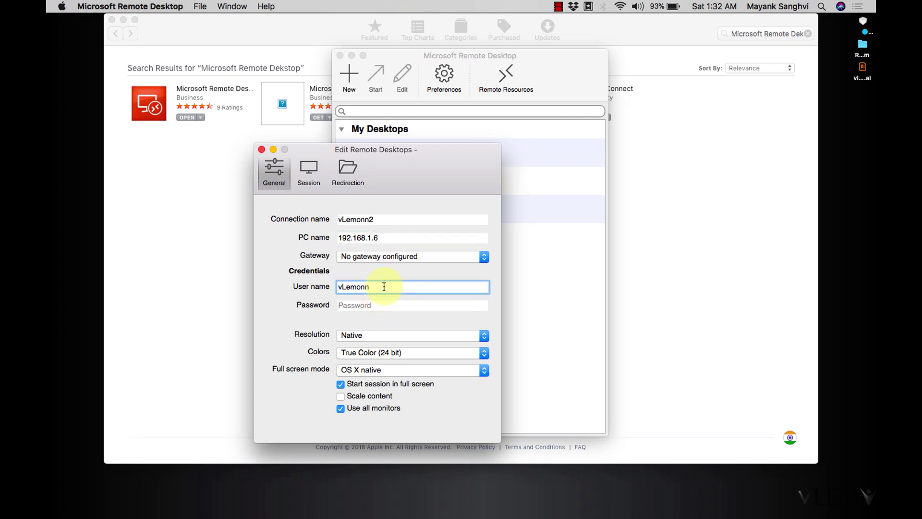
pyautogui.write('\\Mayank Sanghvi')
pyautogui.press('Tab')
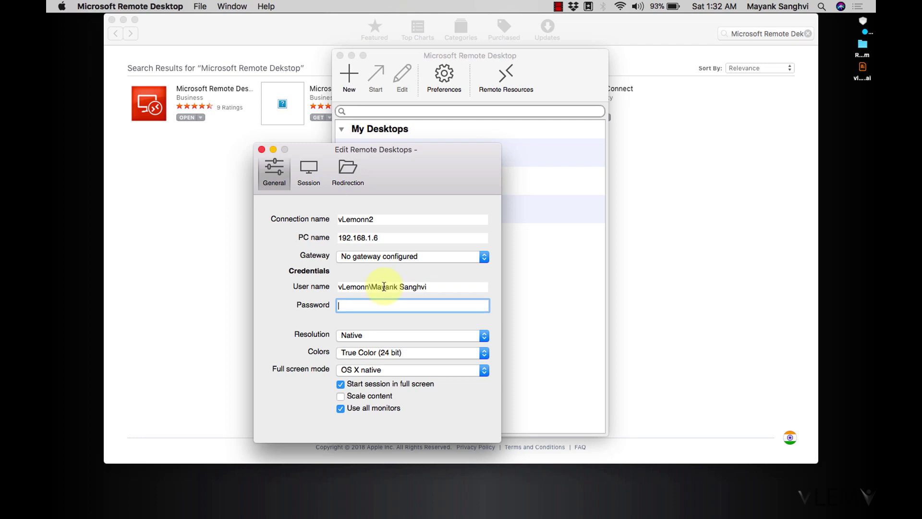
pyautogui.write('••••••••')
# Save vLemonn2, connect to it, accept the unverified certificate, and switch to the remote session.
pyautogui.click(262, 149)
pyautogui.click(396, 209)
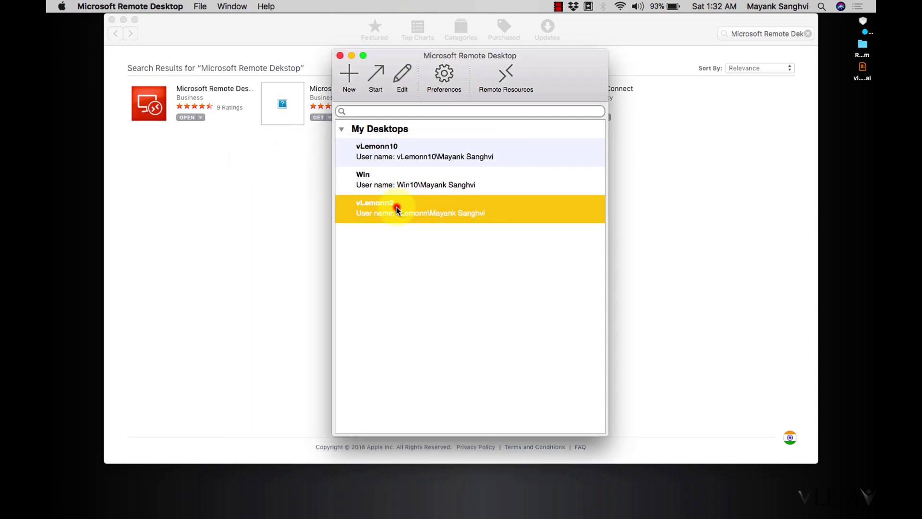
pyautogui.doubleClick(397, 209)
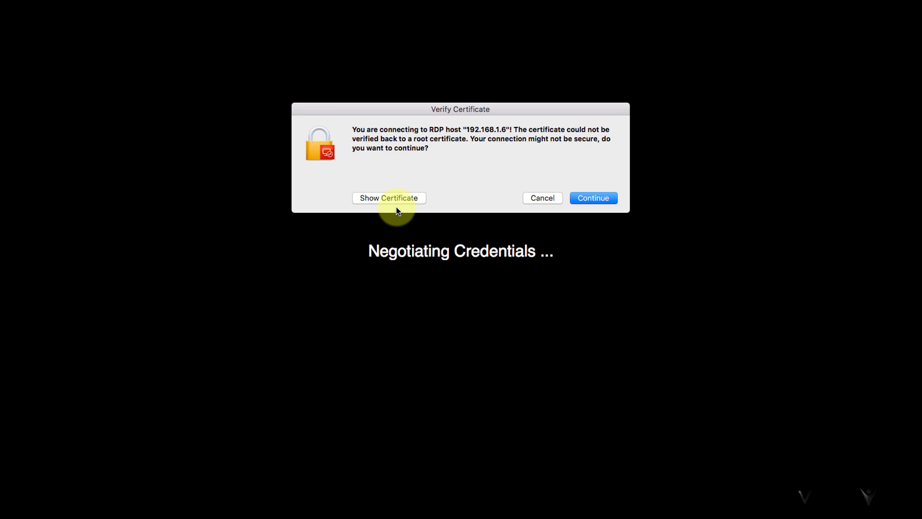
pyautogui.click(594, 197)
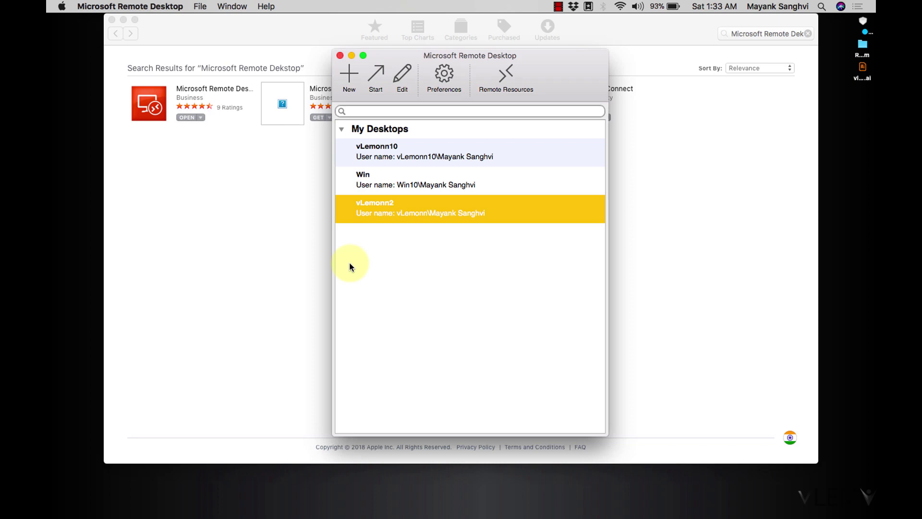
pyautogui.hotkey('ctrl', 'Right')
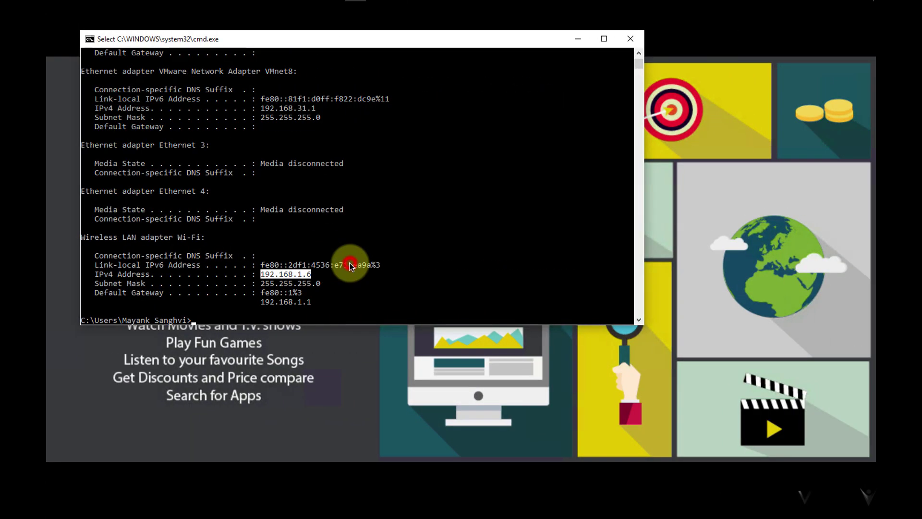
# Run hostname in Command Prompt to reveal the PC name vLemonn10.
pyautogui.click(350, 265)
pyautogui.scroll(1, 350, 265)
pyautogui.scroll(-4, 349, 267)
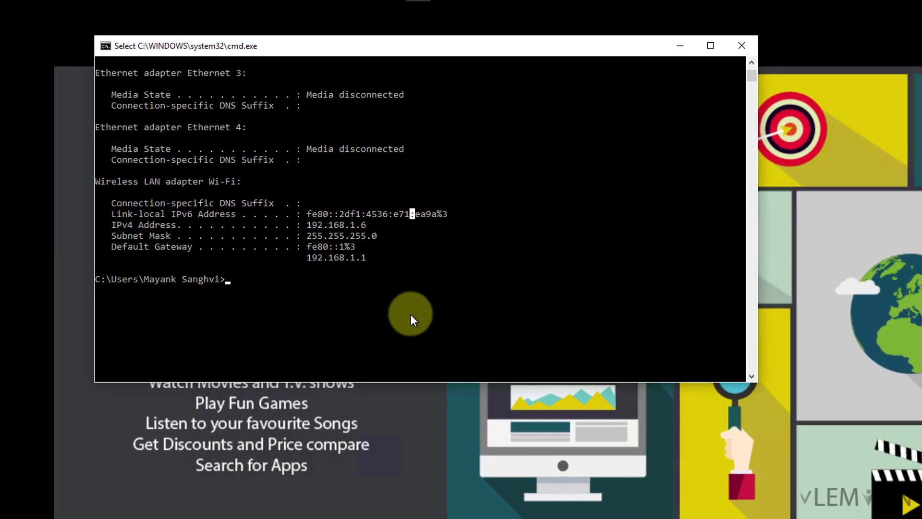
pyautogui.write('hostn')
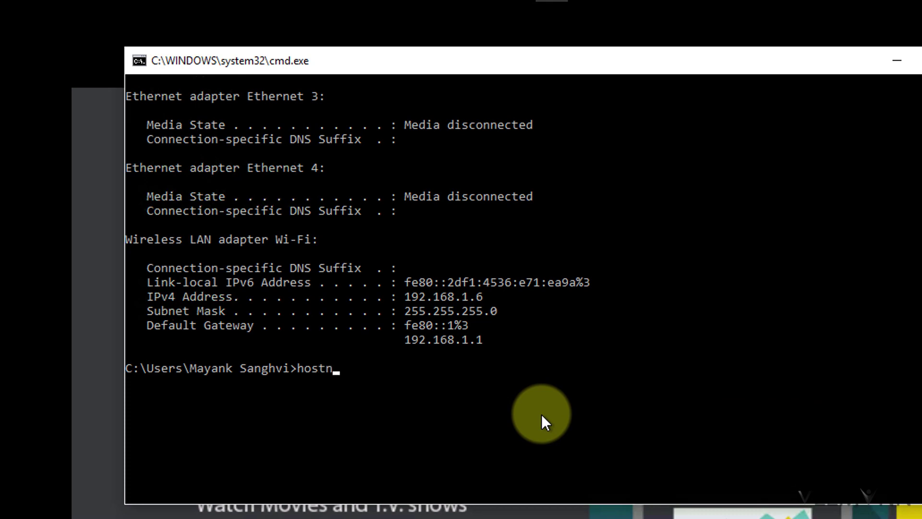
pyautogui.write('ame')
pyautogui.press('Return')
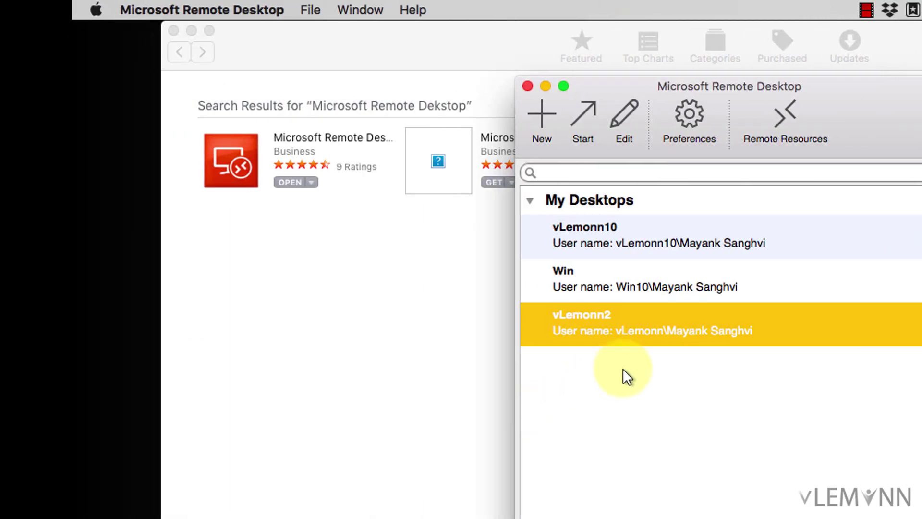
# Change vLemonn2's PC name from 192.168.1.6 to vLemonn10 and close the remote session.
pyautogui.click(632, 123)
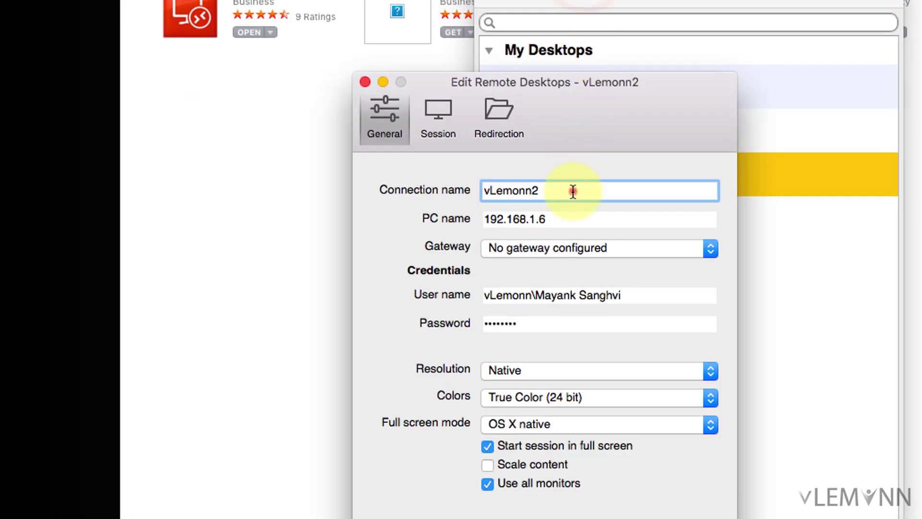
pyautogui.moveTo(568, 221); pyautogui.dragTo(464, 208)
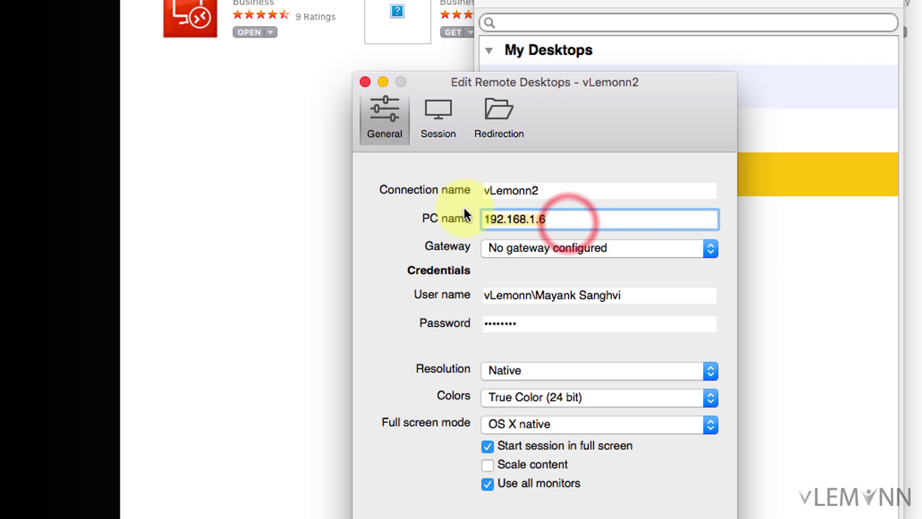
pyautogui.write('vLemon')
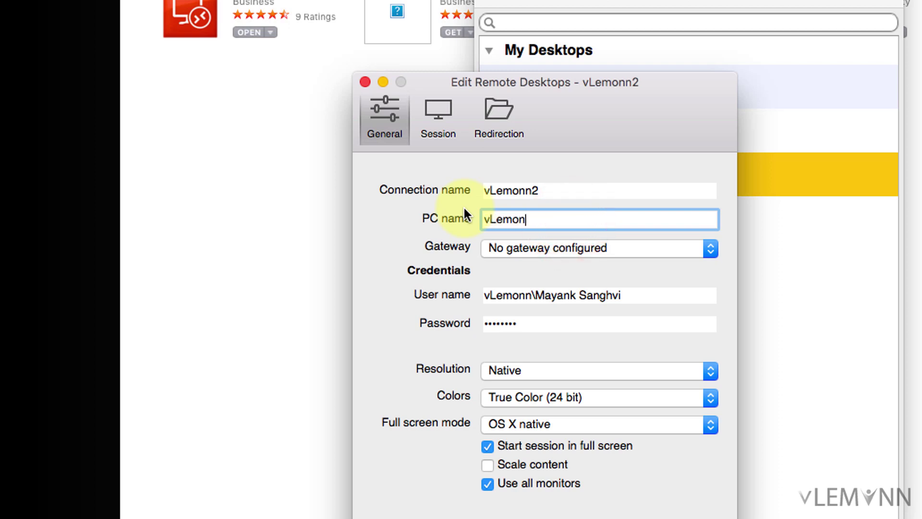
pyautogui.write('n10')
pyautogui.click(366, 82)
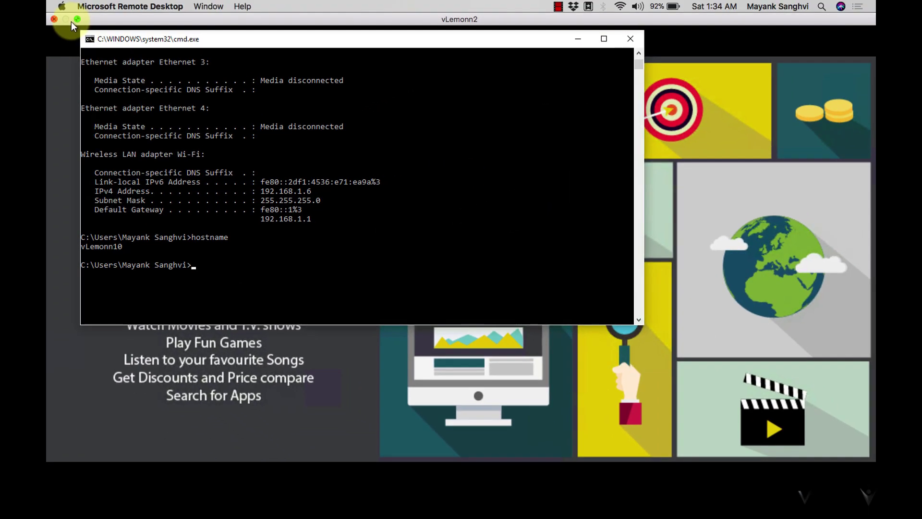
pyautogui.click(54, 18)
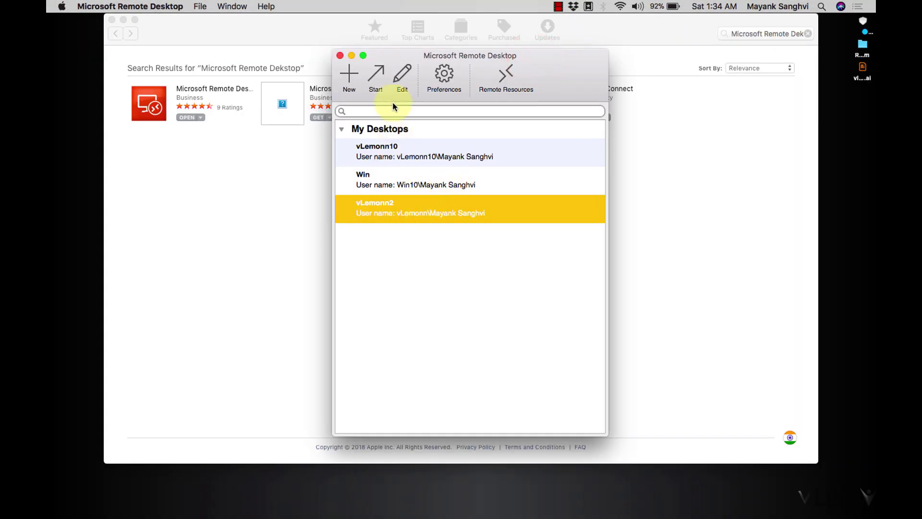
# Set vLemonn2's PC name back to 192.168.1.6, test-connect, then close the session.
pyautogui.click(399, 88)
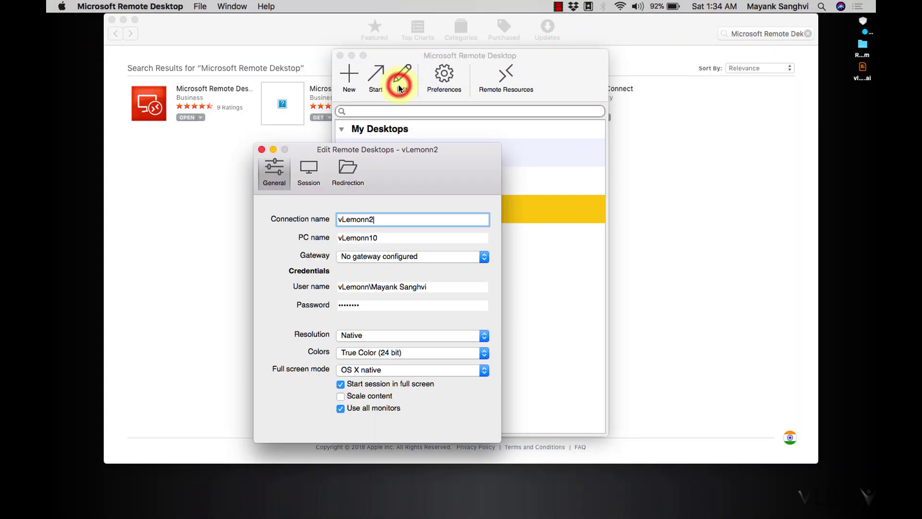
pyautogui.click(394, 241)
pyautogui.doubleClick(393, 238)
pyautogui.write('1')
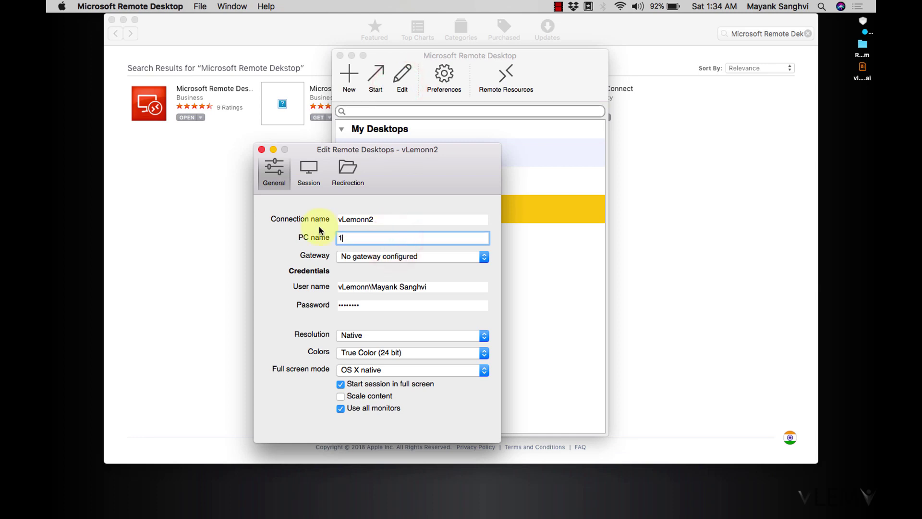
pyautogui.write('92.168.1.6')
pyautogui.click(262, 151)
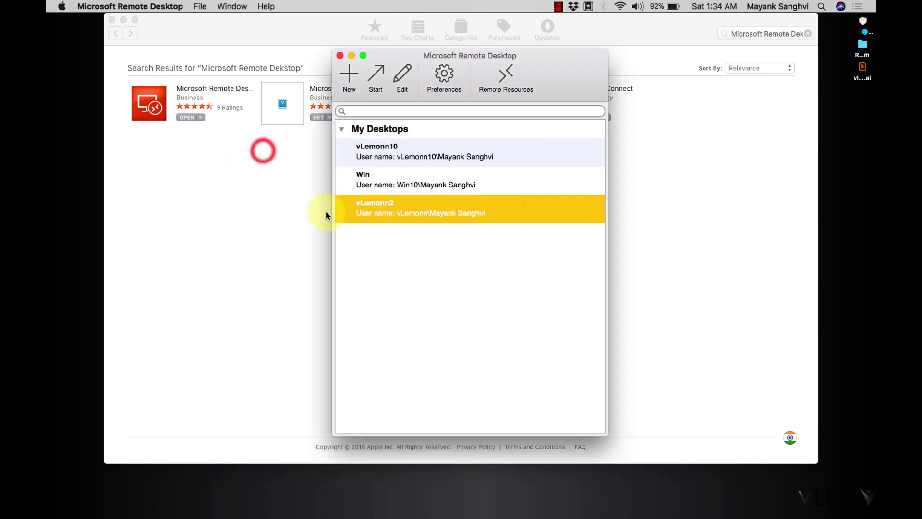
pyautogui.doubleClick(388, 208)
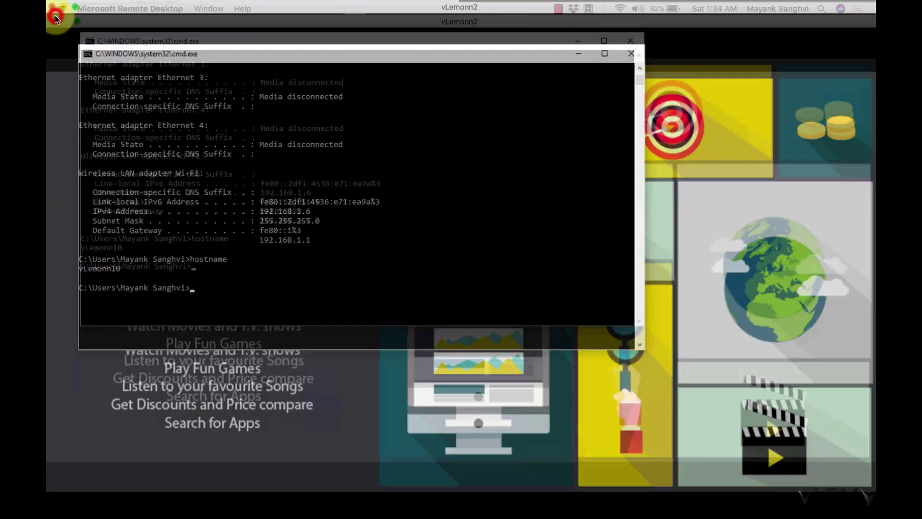
pyautogui.click(55, 19)
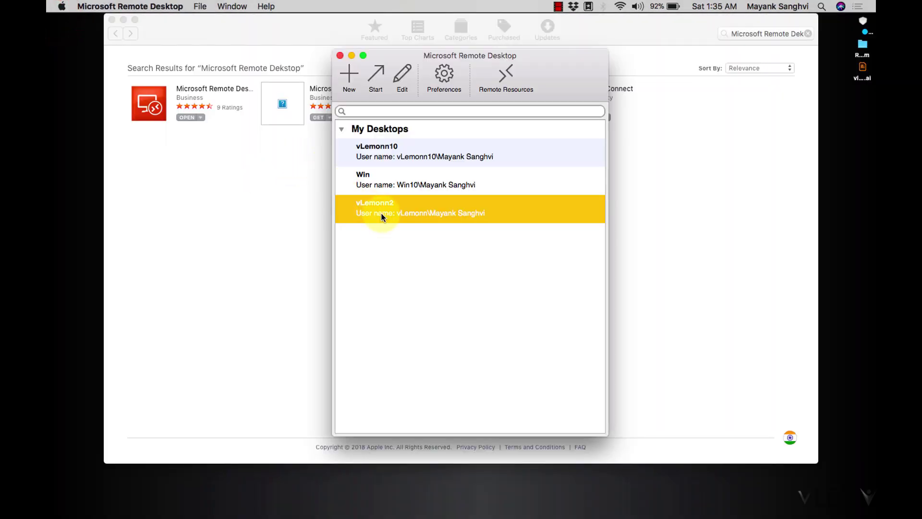
# Turn off 'Start session in full screen' for vLemonn2, then connect and accept the certificate.
pyautogui.click(399, 77)
pyautogui.click(402, 75)
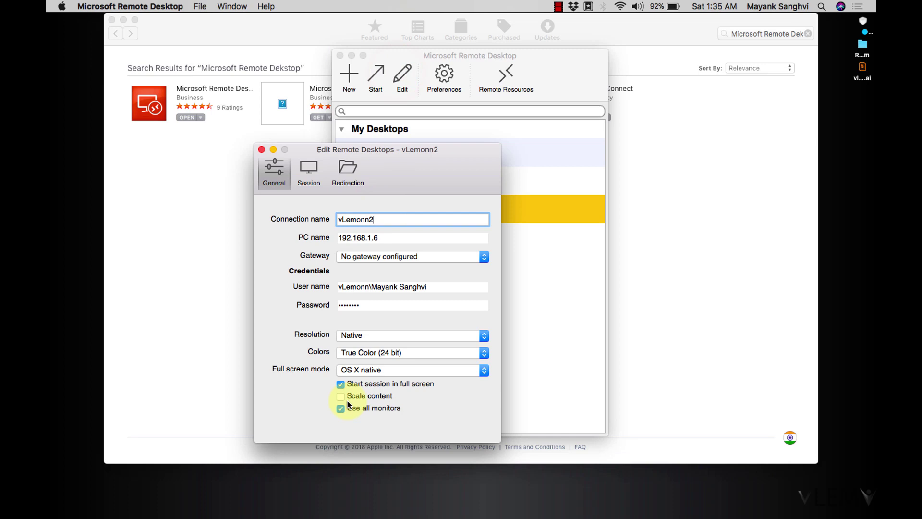
pyautogui.click(342, 387)
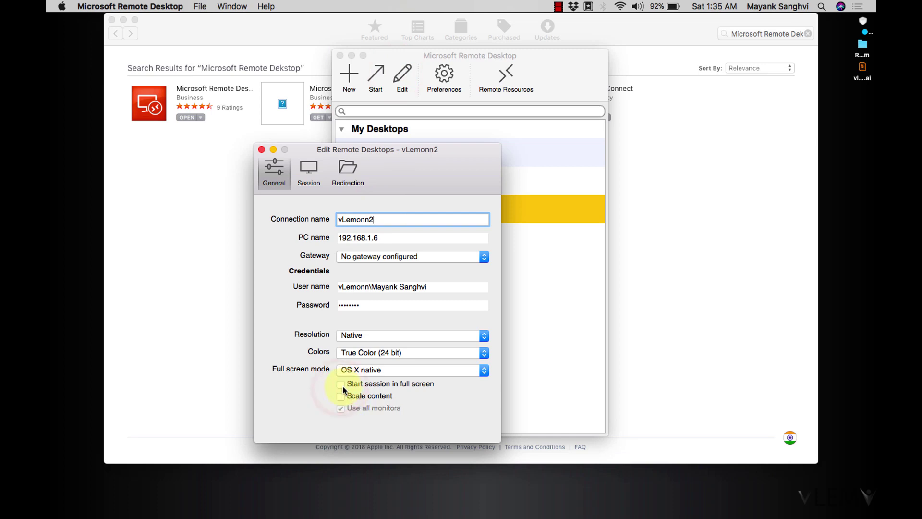
pyautogui.click(261, 149)
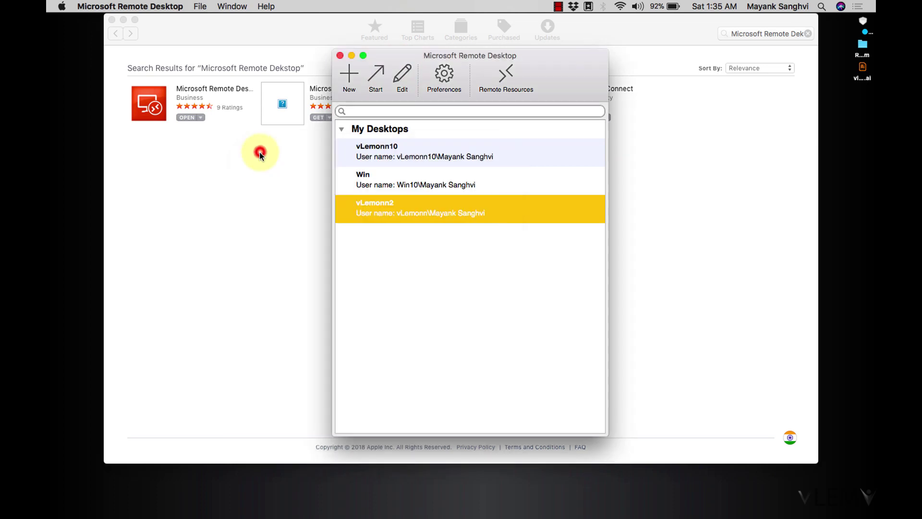
pyautogui.doubleClick(380, 212)
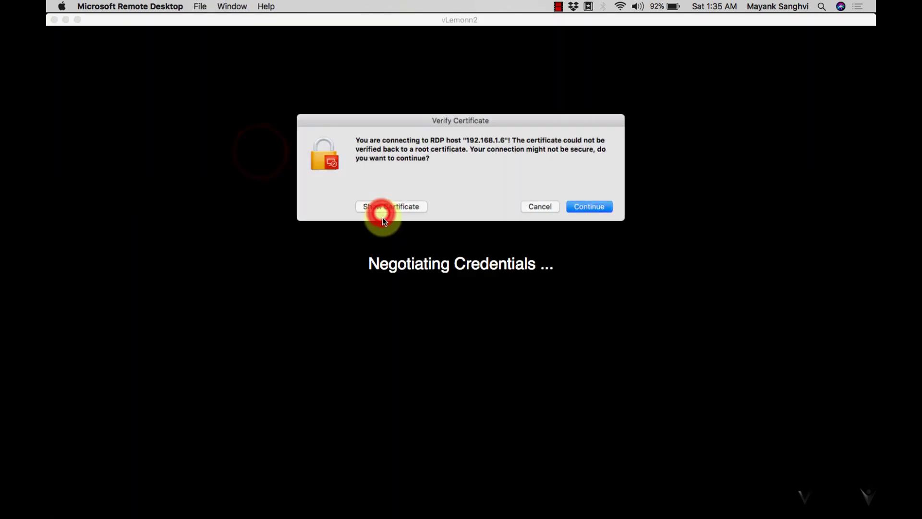
pyautogui.click(584, 209)
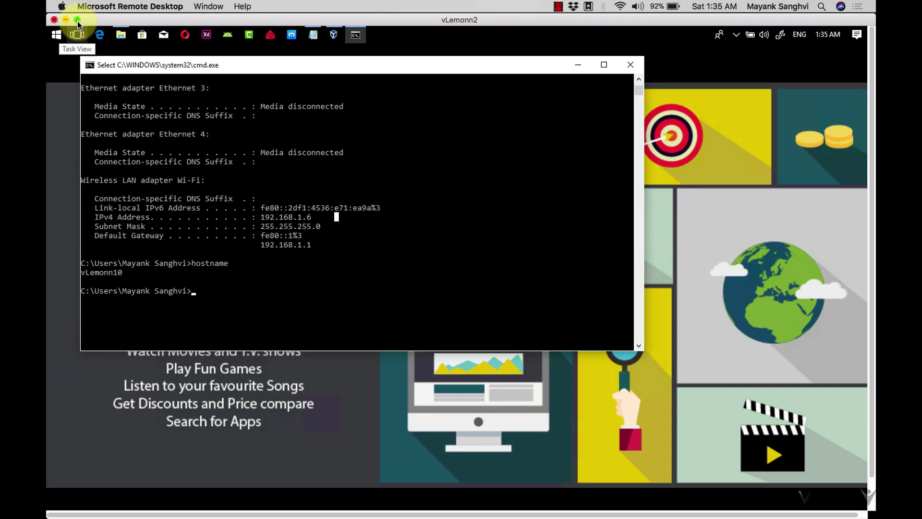
pyautogui.click(77, 21)
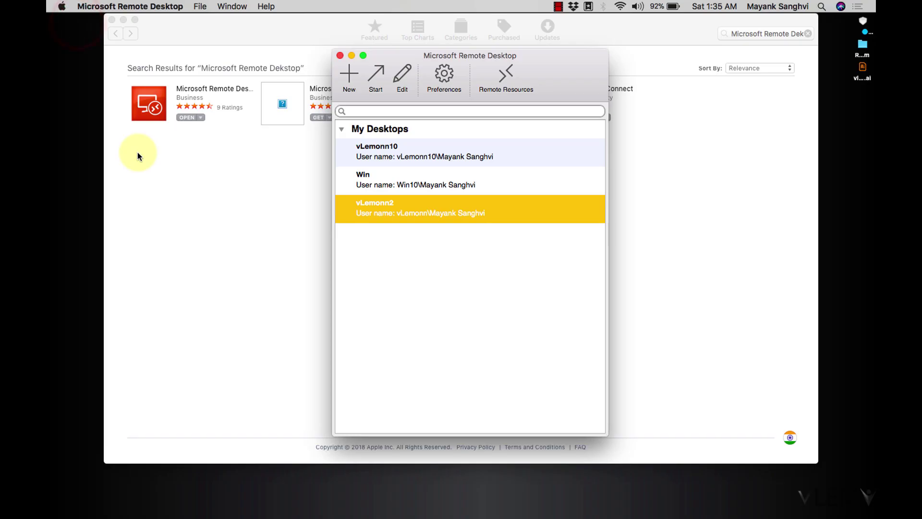